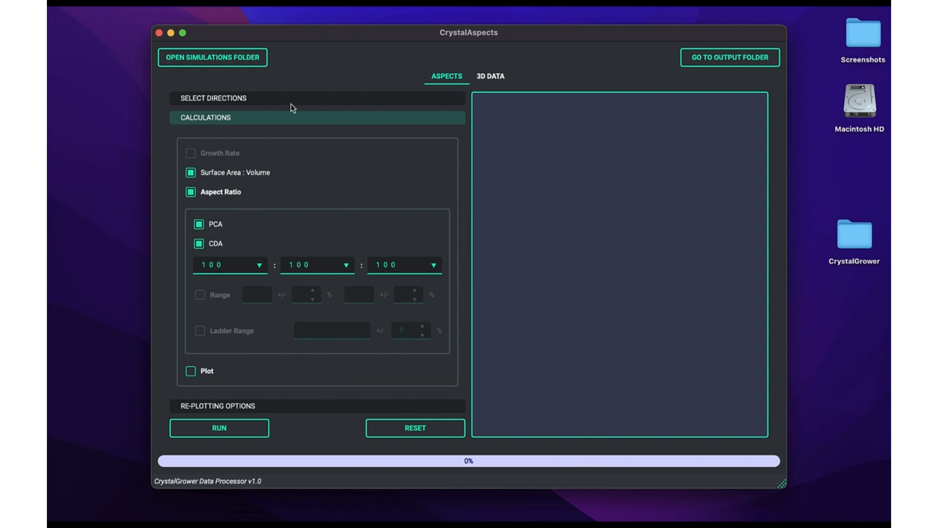
Step: Set the CDA aspect ratio directions to 1 0 0 : 1 0 -2 : 0 1 1, enable plotting and run the calculations
click(342, 267)
click(307, 296)
click(428, 267)
click(418, 329)
click(191, 371)
click(220, 428)
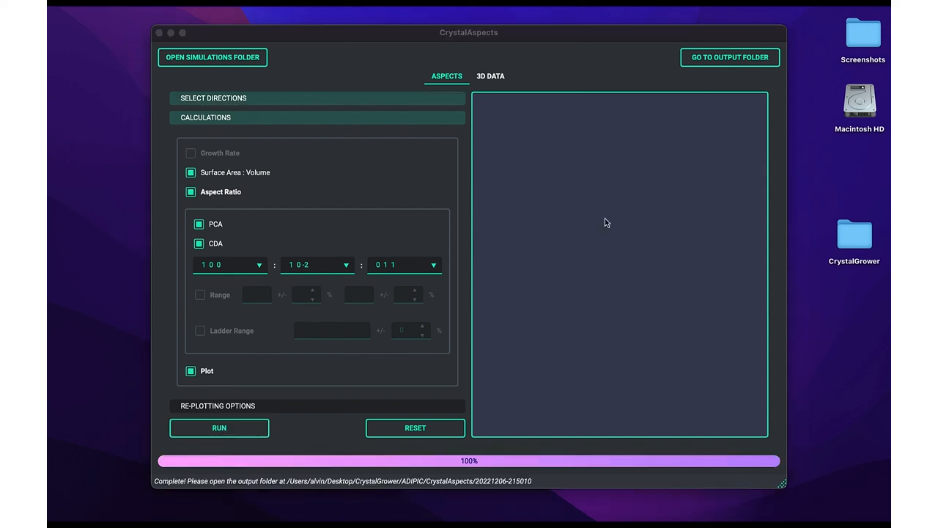
Step: Open the output folder in Finder and browse into the CrystalAspects results folder
click(750, 59)
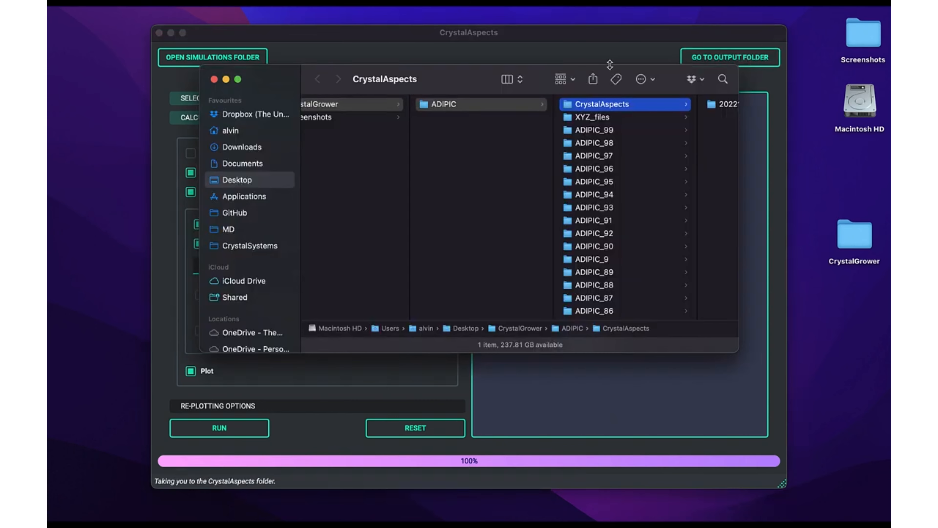
drag(608, 70, 556, 100)
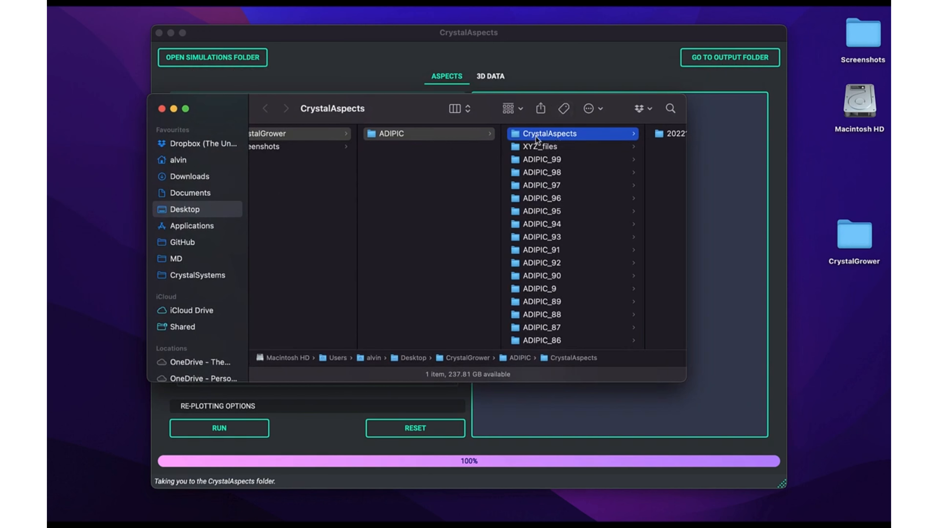
key(Right)
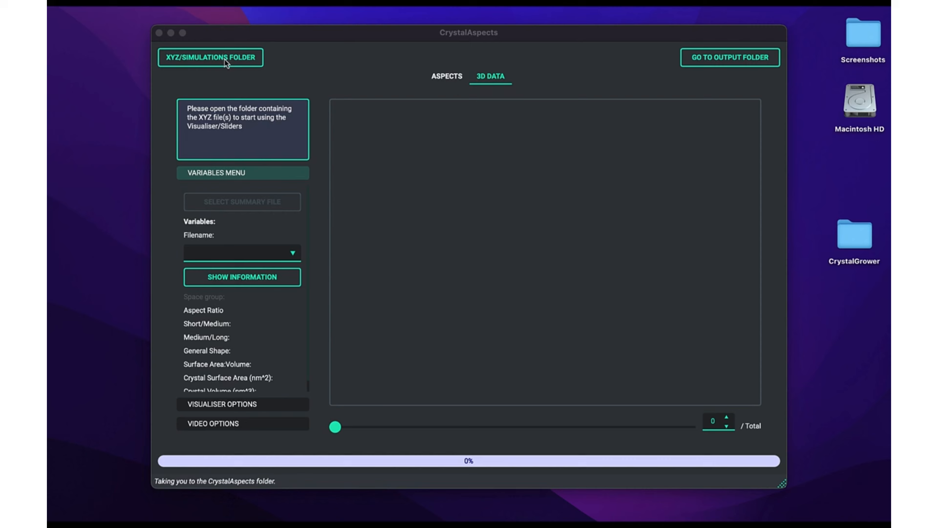
Step: Load the XYZ files from the ADIPIC folder into the 3D visualiser and rotate the crystal to inspect its shape
click(205, 65)
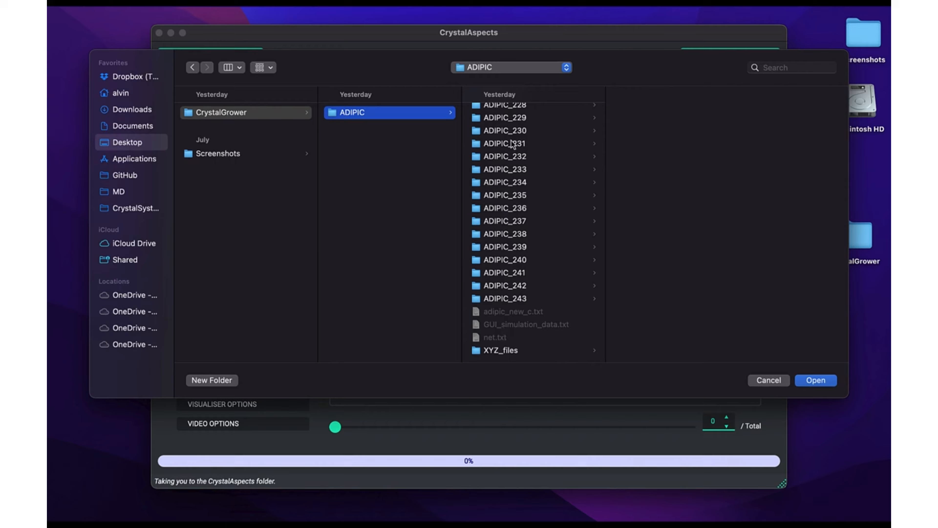
click(826, 382)
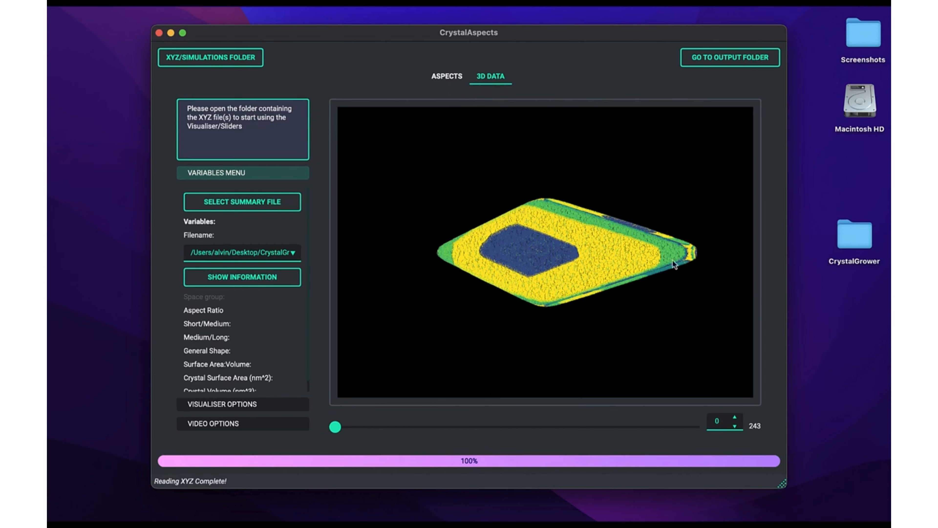
drag(672, 259, 601, 280)
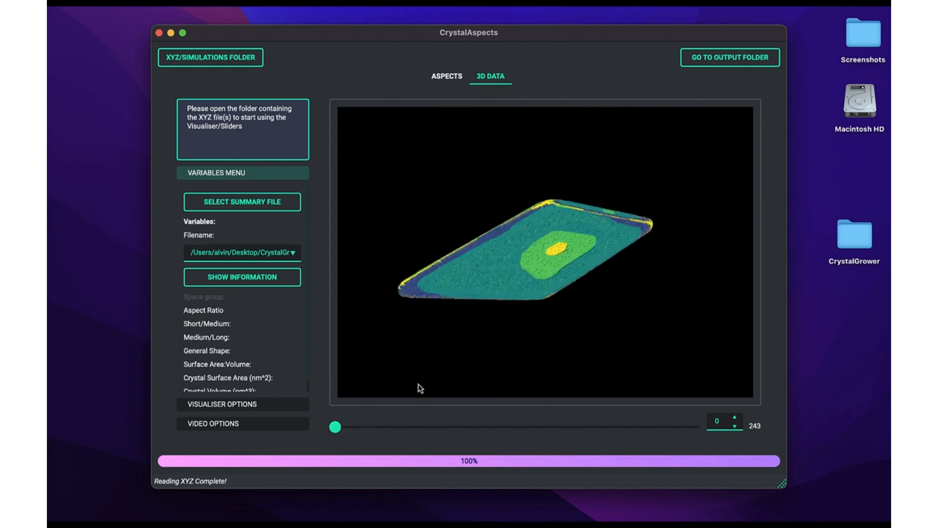
Step: Load the summary file 20220919_014805_summary.csv from the ADIPIC folder
click(264, 205)
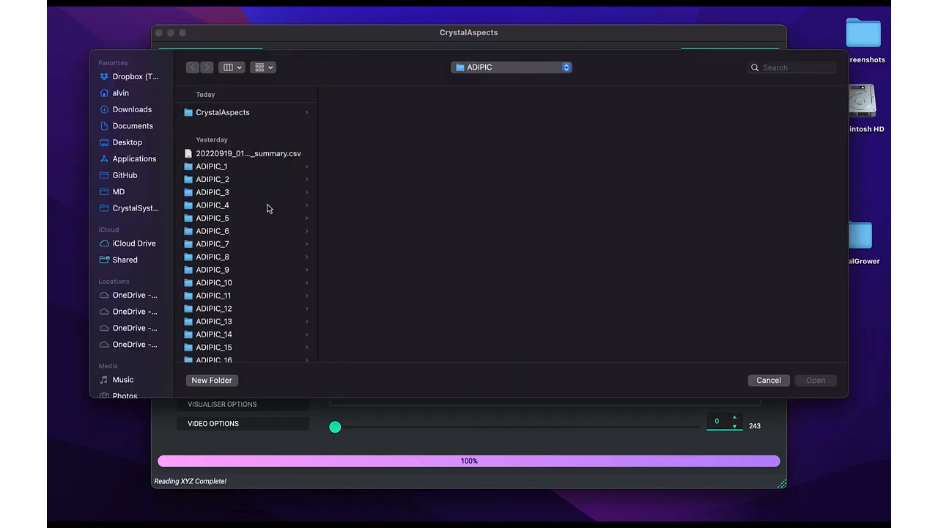
click(249, 153)
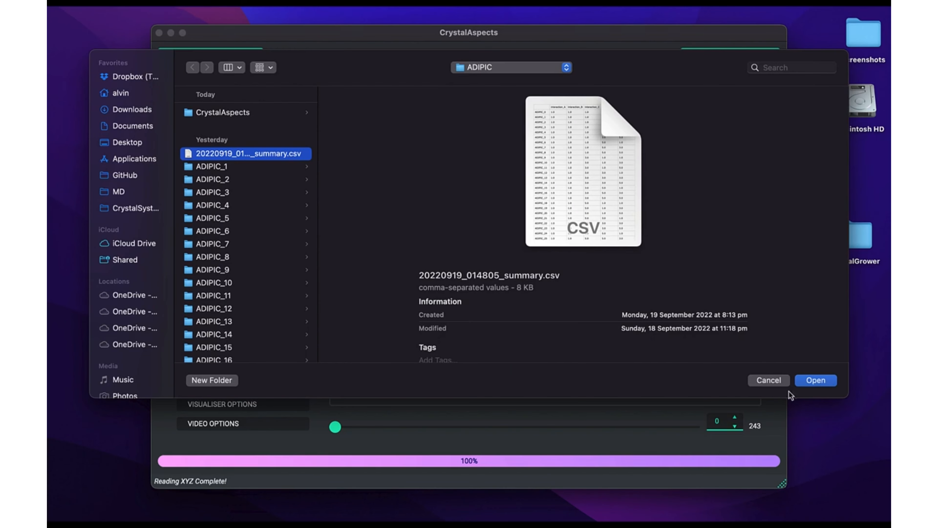
click(807, 384)
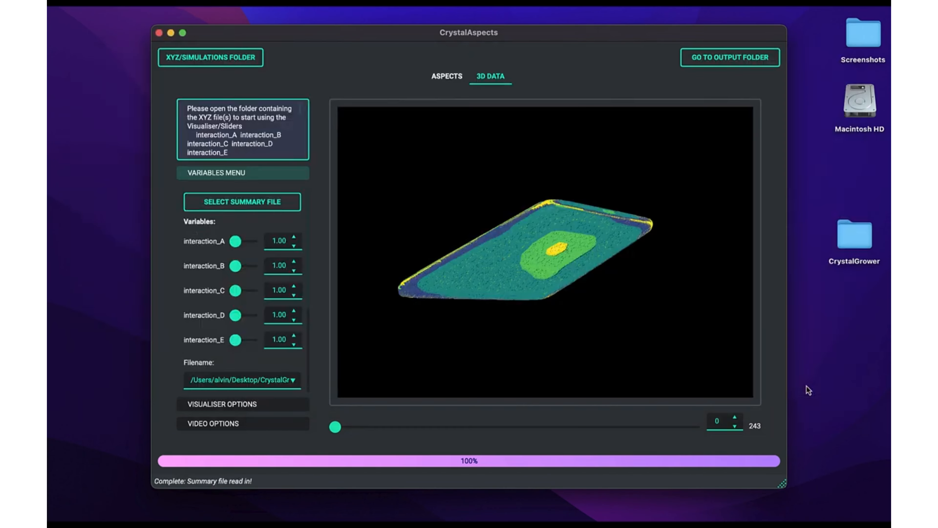
Step: Set interaction_A to 3.00, and preview interaction_B at 3.00 before returning it to 1.00
click(293, 238)
click(293, 238)
click(294, 238)
click(293, 237)
click(294, 246)
click(294, 246)
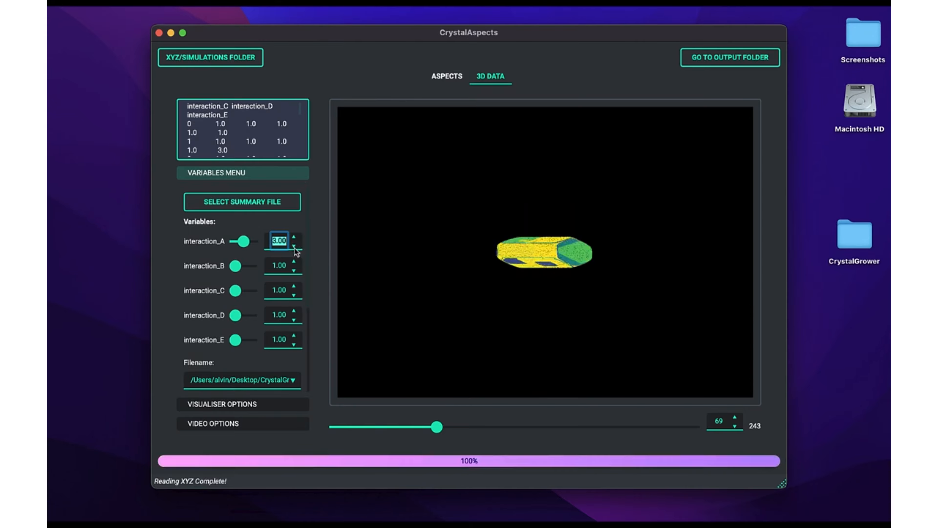
click(294, 262)
click(294, 262)
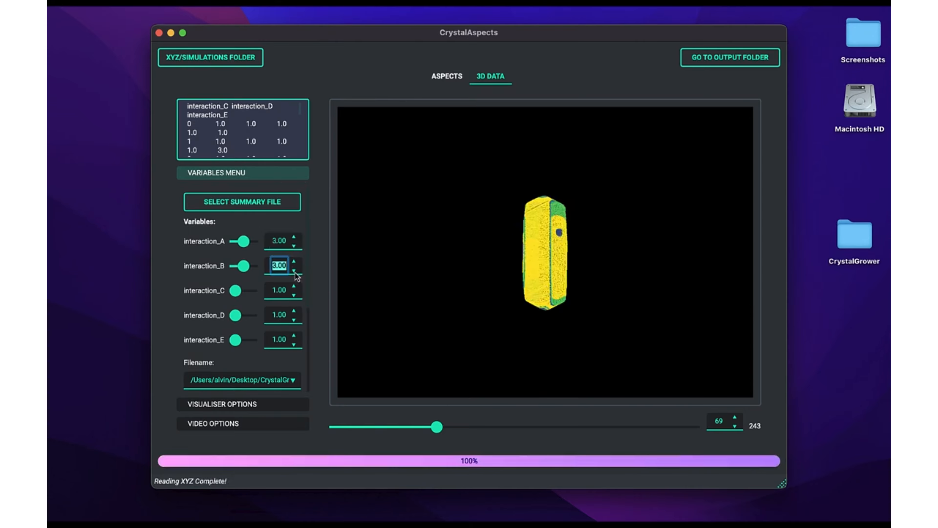
click(294, 270)
click(294, 271)
Step: Set interaction_C to 5.00 and rotate the matching crystal to inspect it
click(294, 295)
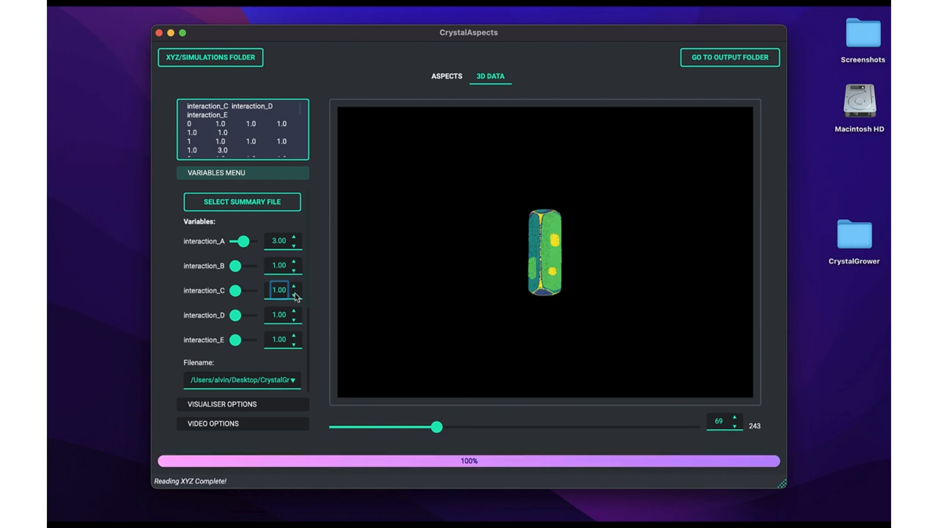
click(294, 286)
click(294, 286)
click(294, 286)
click(294, 286)
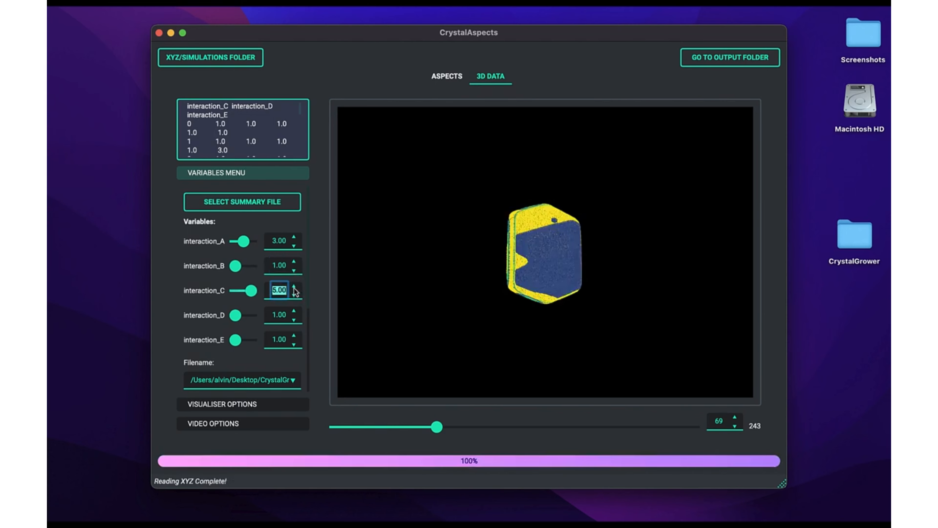
drag(496, 237, 455, 260)
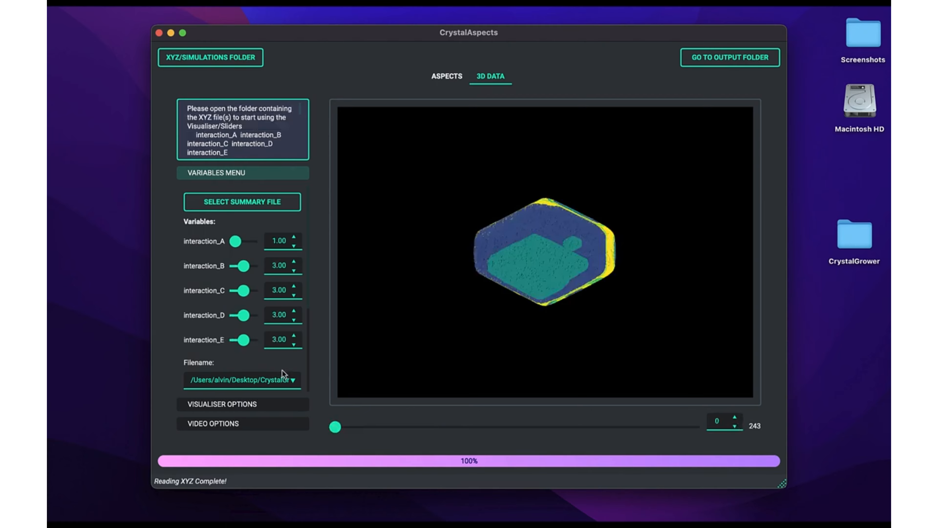
Step: Display the crystal from the ADIPIC_219 XYZ file, and switch to crystal 69 in the series
click(278, 382)
scroll(365, 335, down, 20)
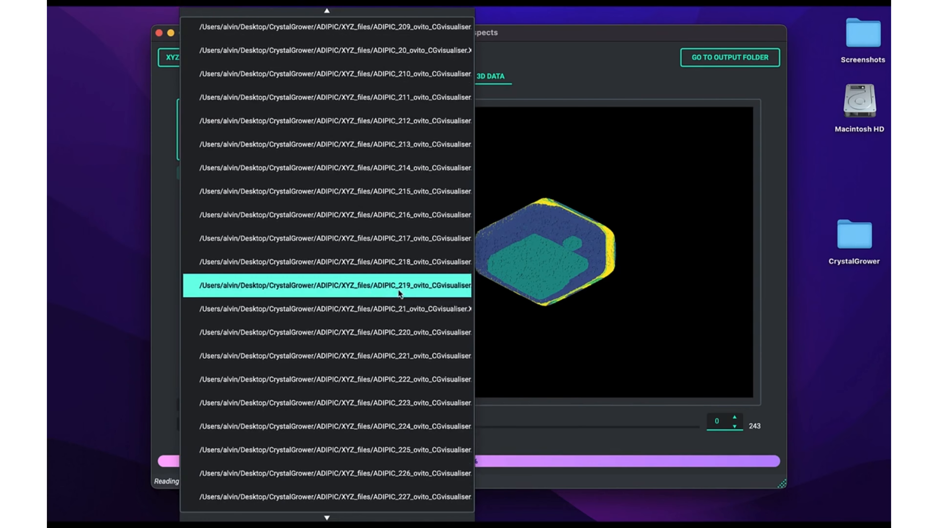
key(Return)
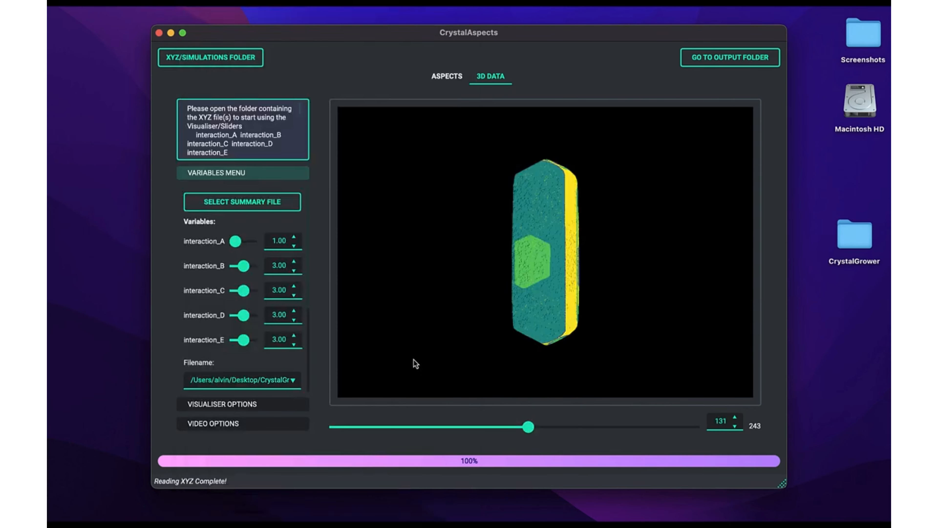
drag(529, 429, 437, 427)
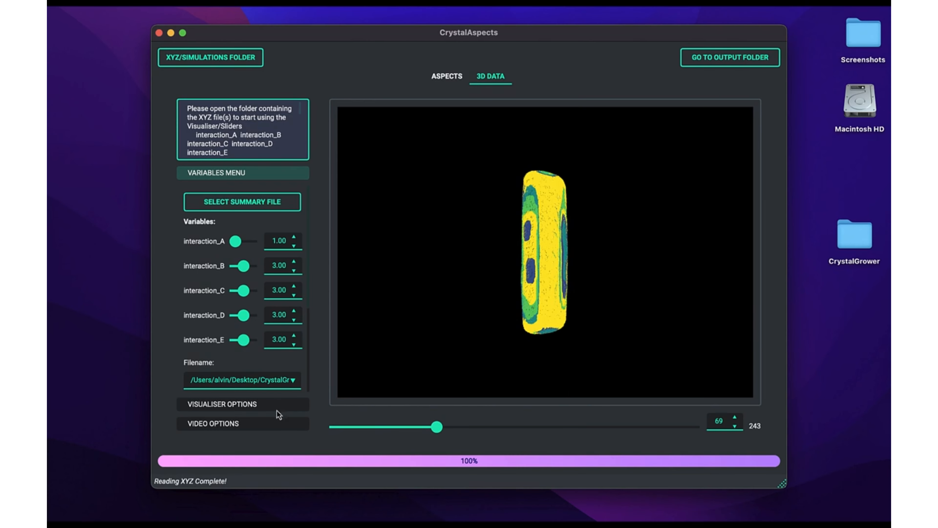
Step: Reduce the point size slightly and zoom in on the crystal in the visualiser display options
click(275, 405)
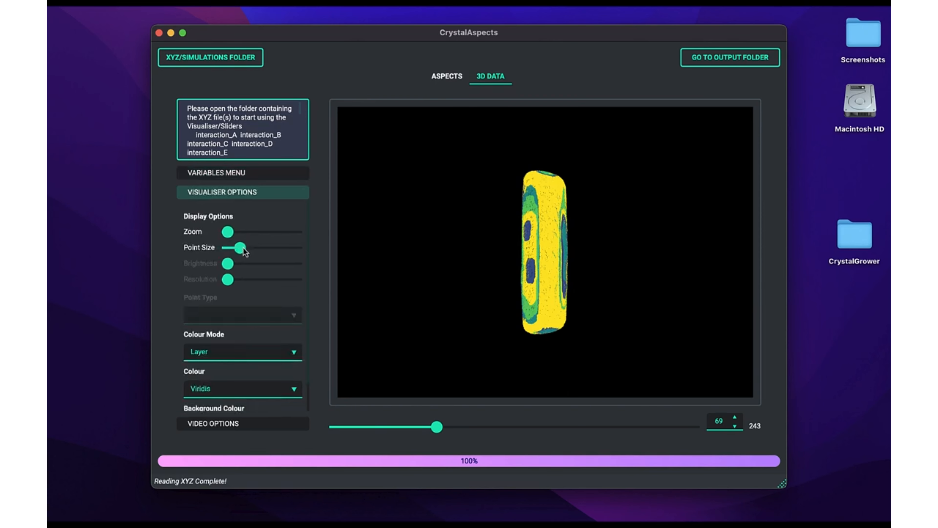
mouse_move(244, 251)
mouse_down()
mouse_move(293, 252)
mouse_move(234, 252)
mouse_up()
drag(228, 232, 229, 232)
Step: Try the Single Colour mode on the crystal, and set the colour mode to Atom/Molecule Number
click(242, 353)
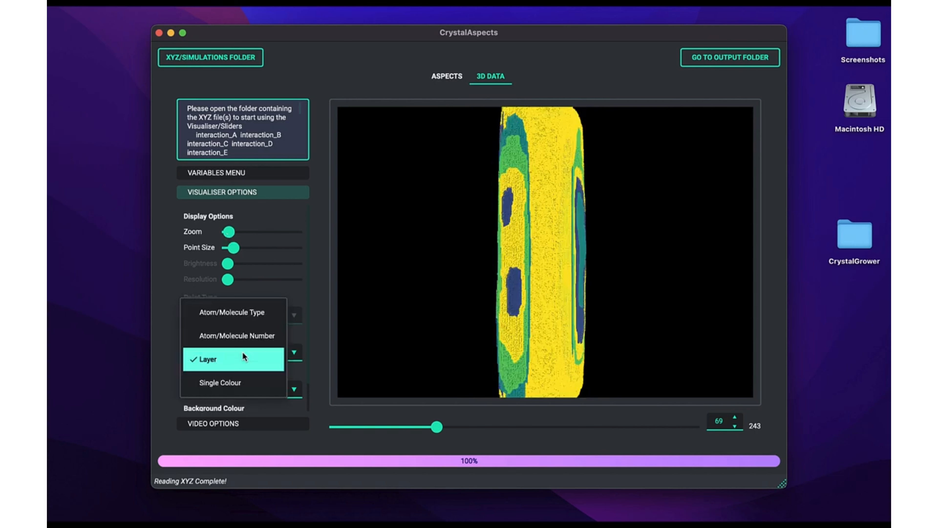
click(316, 349)
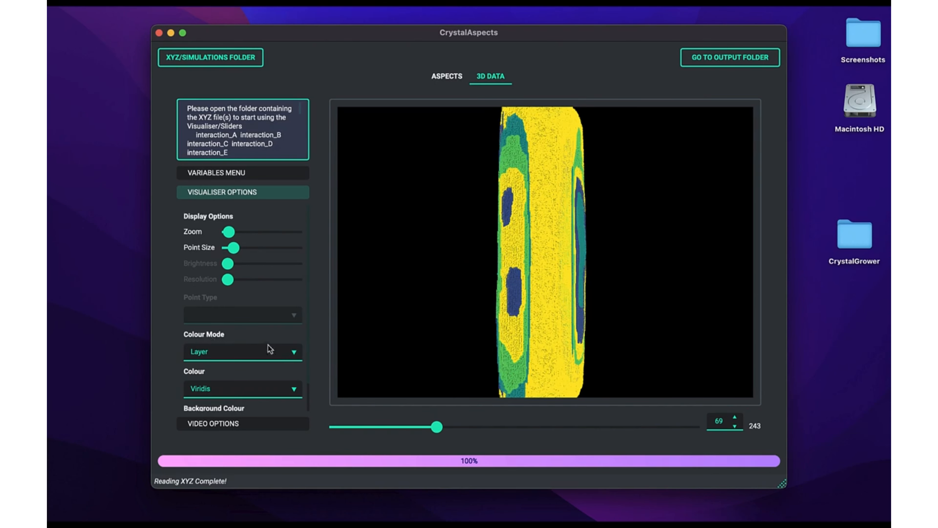
click(277, 354)
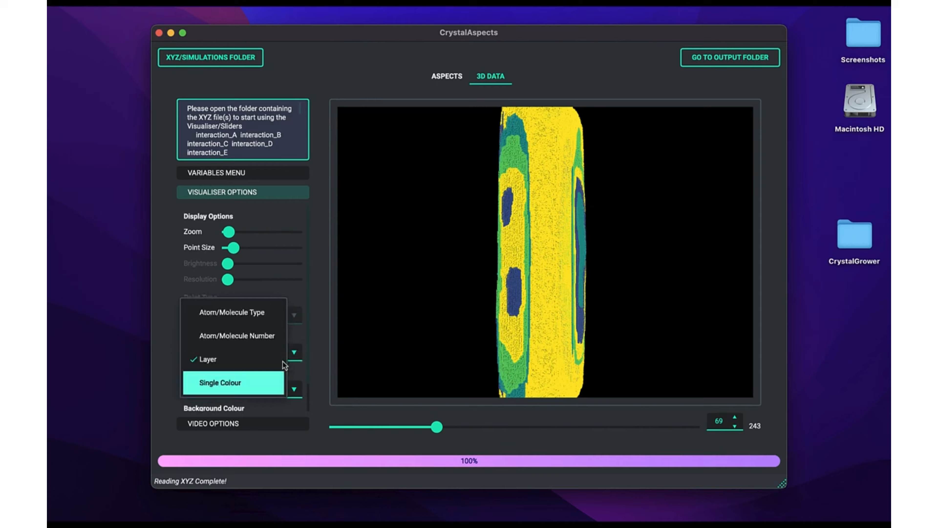
click(261, 379)
click(277, 351)
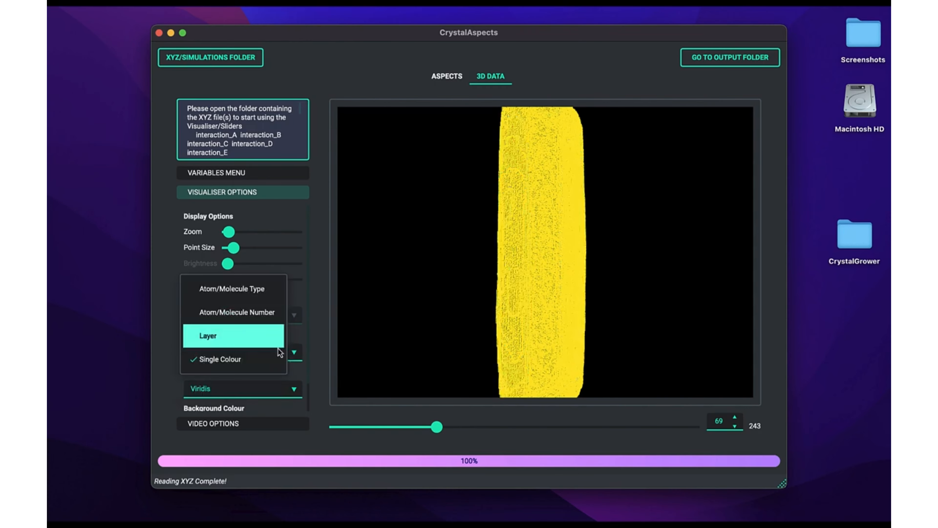
click(266, 318)
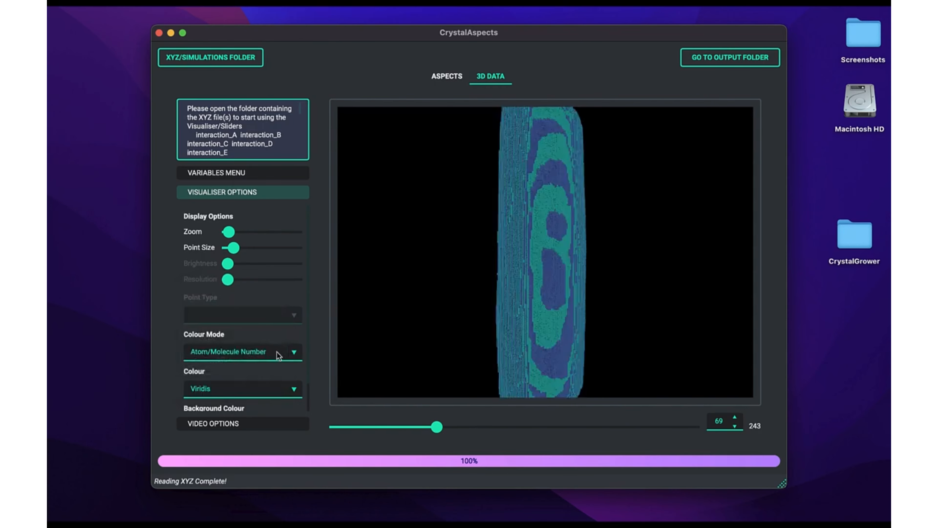
Step: Rotate the crystal to an angled view and set its colour map to Twilight
drag(524, 284, 570, 264)
scroll(244, 332, down, 2)
click(240, 357)
click(240, 444)
click(240, 357)
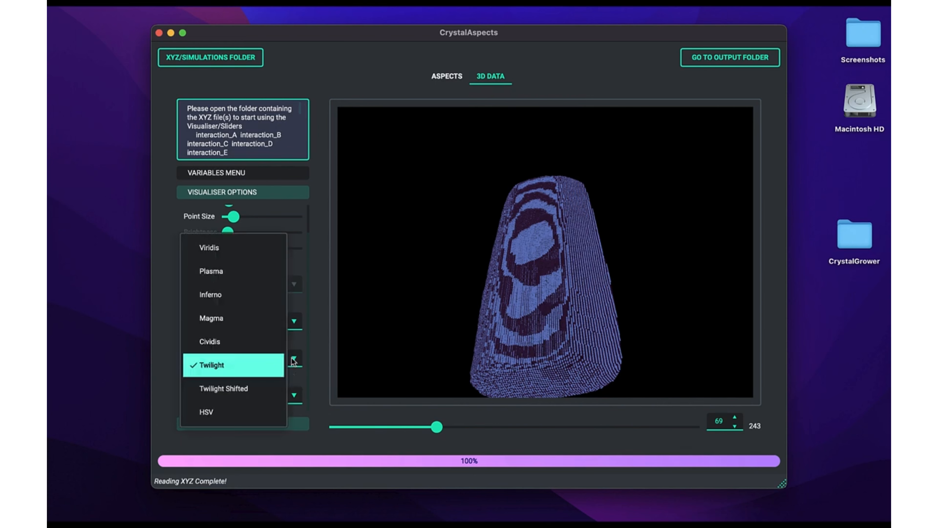
Step: Preview the Magma and Inferno colour maps on the crystal and restore Twilight
click(251, 328)
click(266, 357)
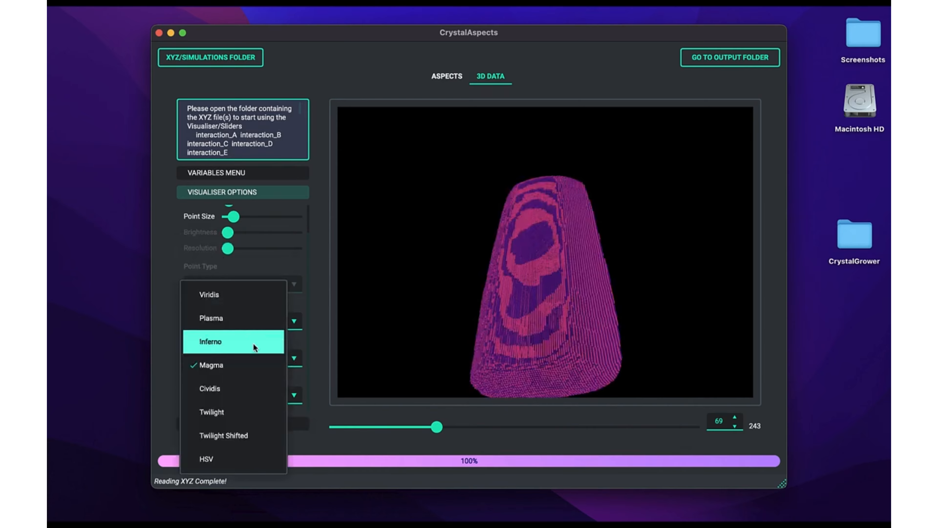
click(252, 338)
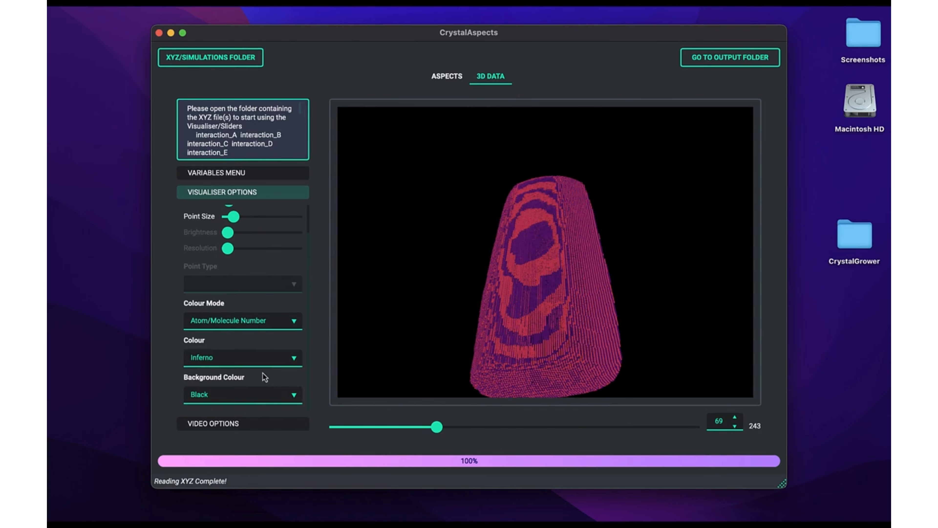
click(271, 356)
click(252, 442)
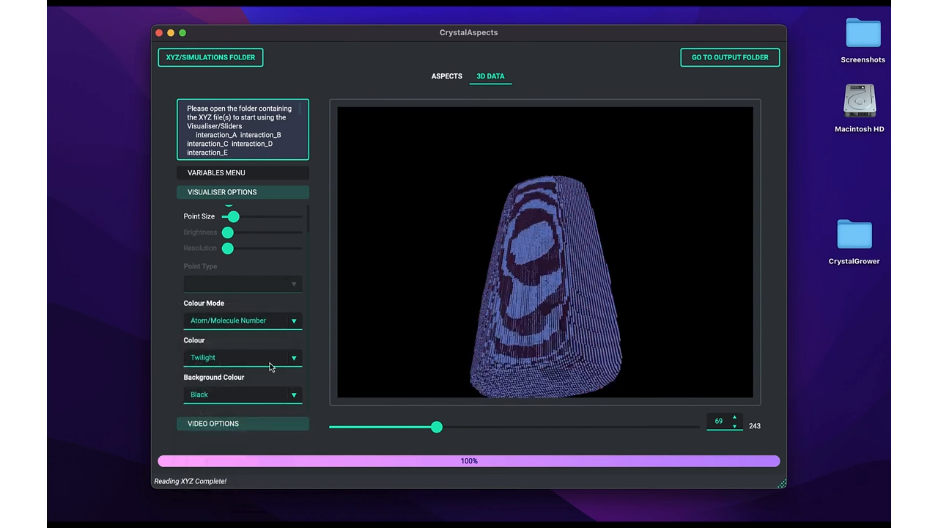
Step: Set the visualiser's background colour to white and rotate the crystal against it
click(271, 394)
click(255, 374)
drag(535, 266, 565, 292)
Step: Open the video options and rotate the crystal to view it from the side
click(243, 192)
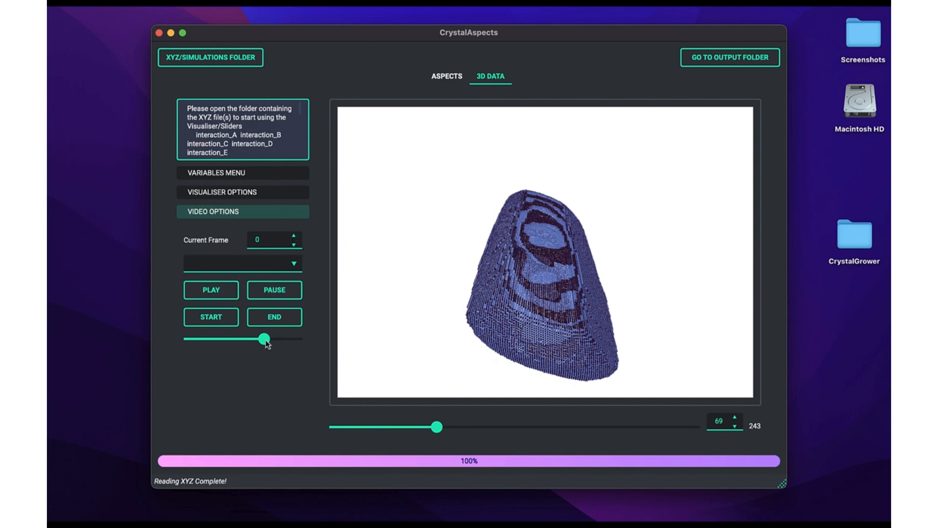
drag(505, 272, 454, 279)
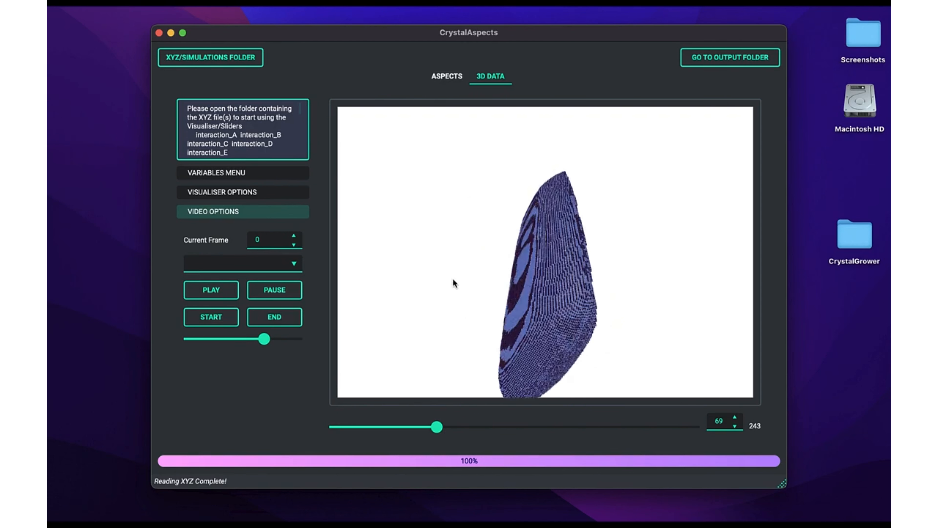